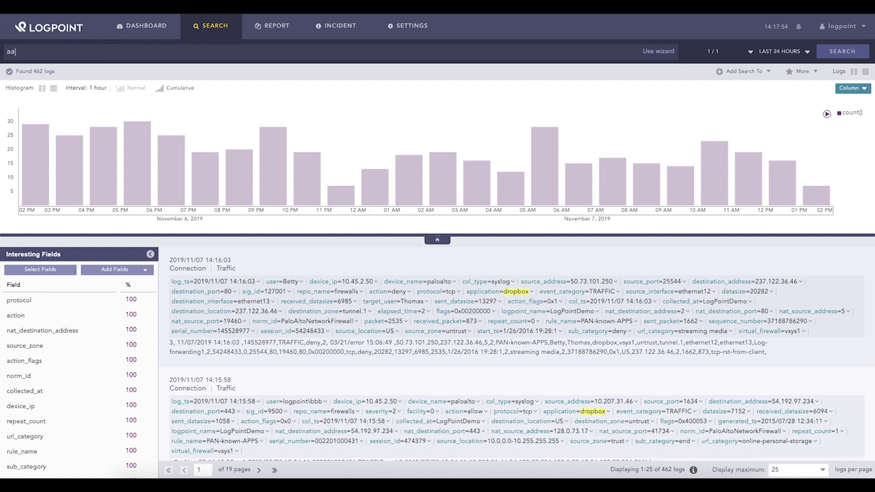
type("application")
type("=dropbo")
type("x user=* ")
type("source")
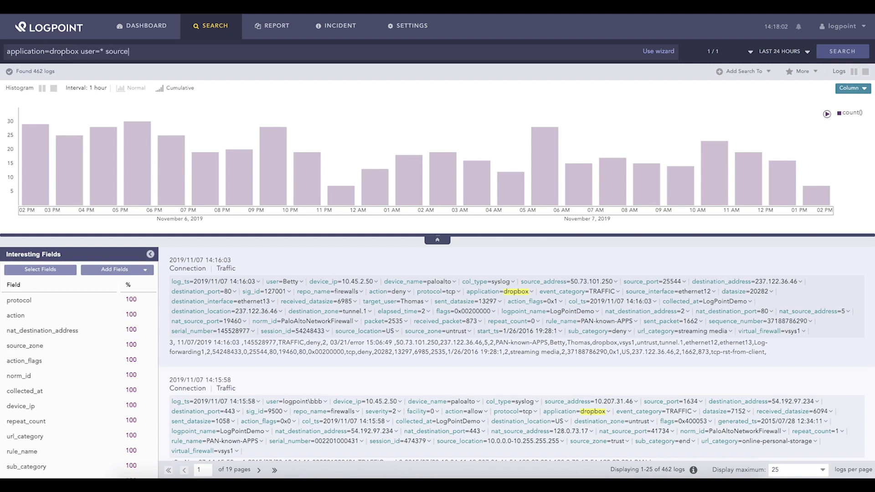
type("_address")
type("=*")
Run the query application=dropbox user=* source_address=* to return 456 logs
key("Return")
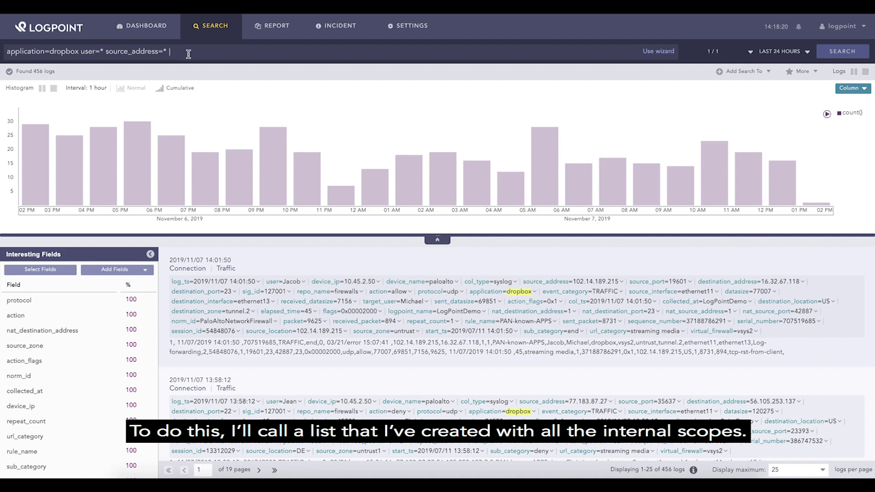
type("-s")
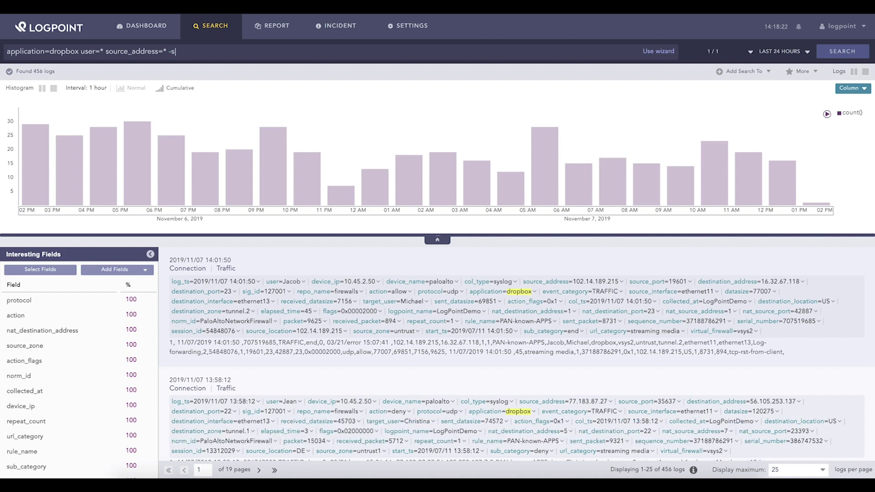
type("ource_a")
type("ddress ")
type("IN HOME")
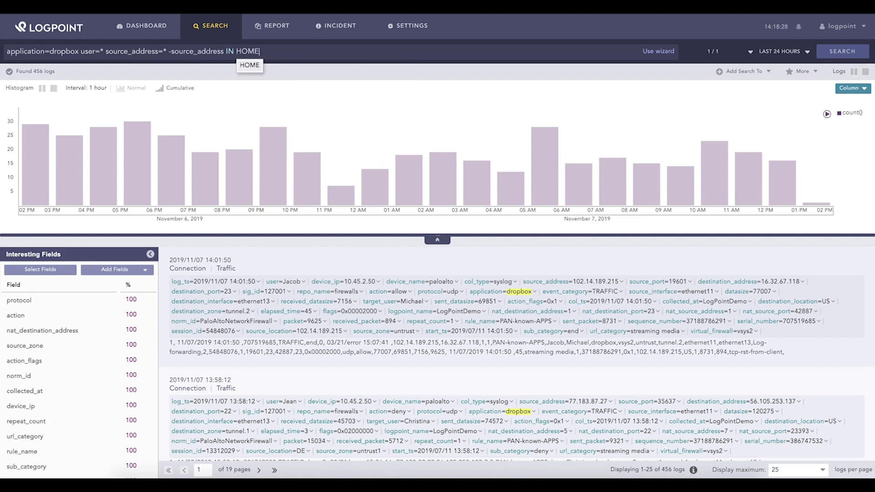
type("NET")
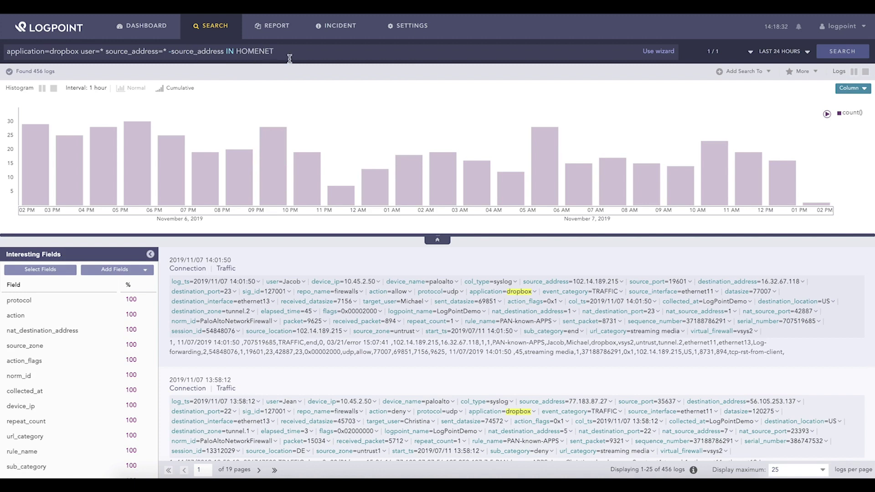
Rerun the search with -source_address IN HOMENET appended, leaving 455 logs
key("Return")
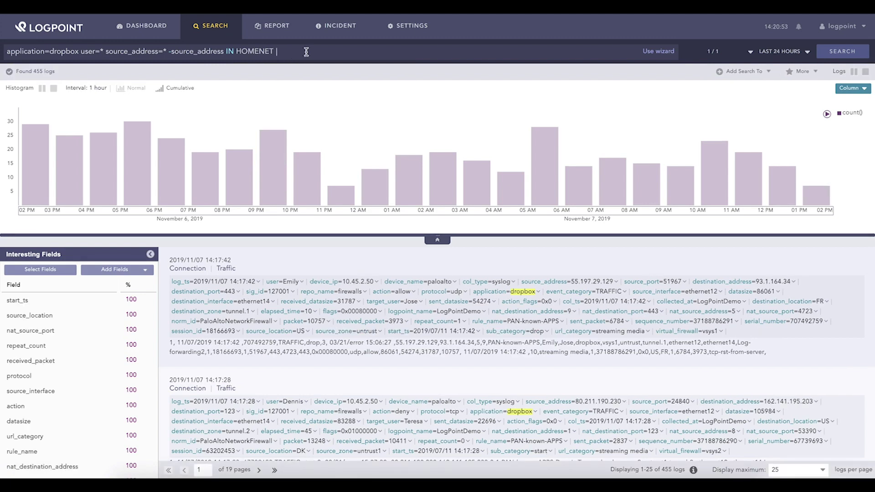
type("|")
type("proce")
type("ss g")
type("eoip")
type("(source")
type("_address) ")
type("AS country")
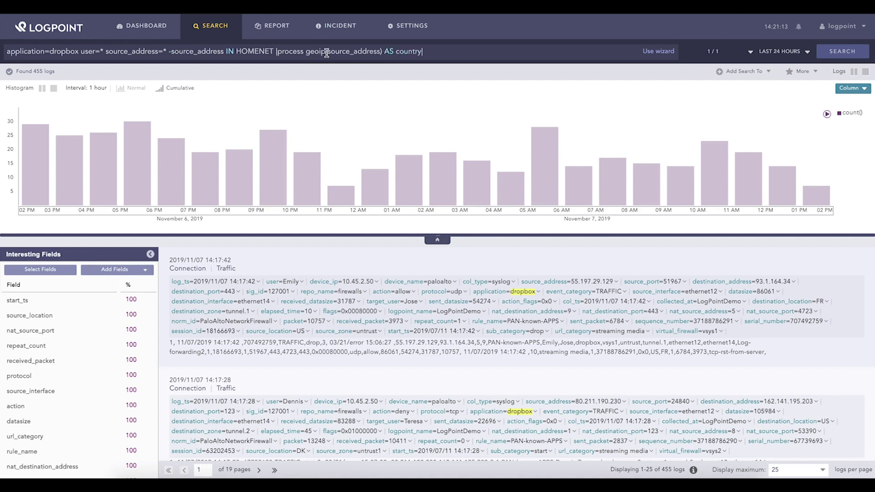
Rerun the search with '| process geoip(source_address) AS country' to add a country field
key("Return")
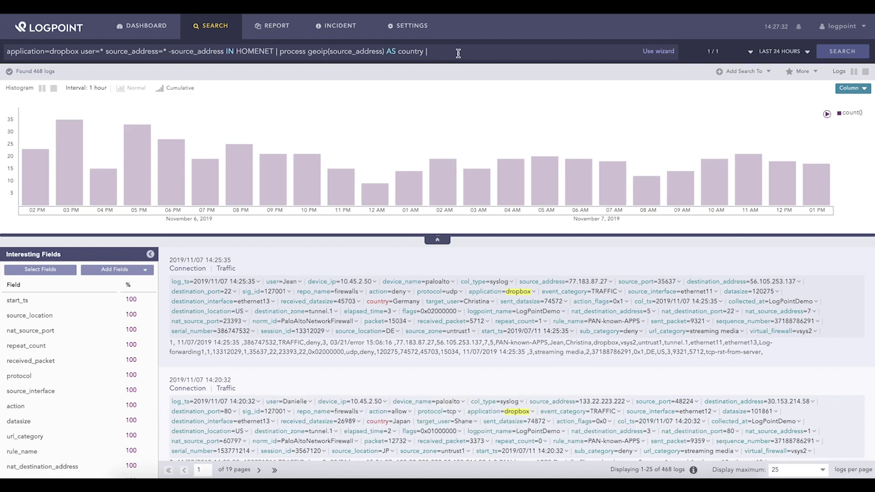
type(" chart")
type(" sum")
type("(sent_")
type("datasize/")
type("1024/")
type("1024")
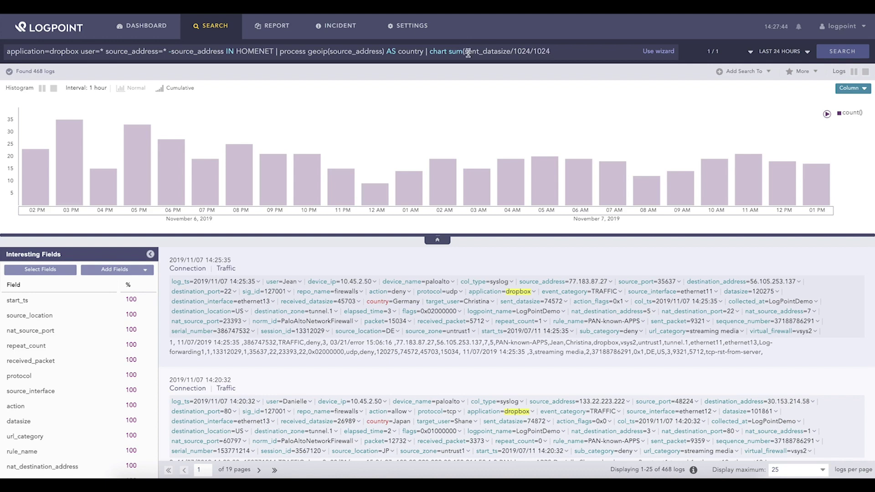
type(")")
Rerun the search with '| chart sum(sent_datasize/1024/1024)', giving a total of 22.02 MB
key("Return")
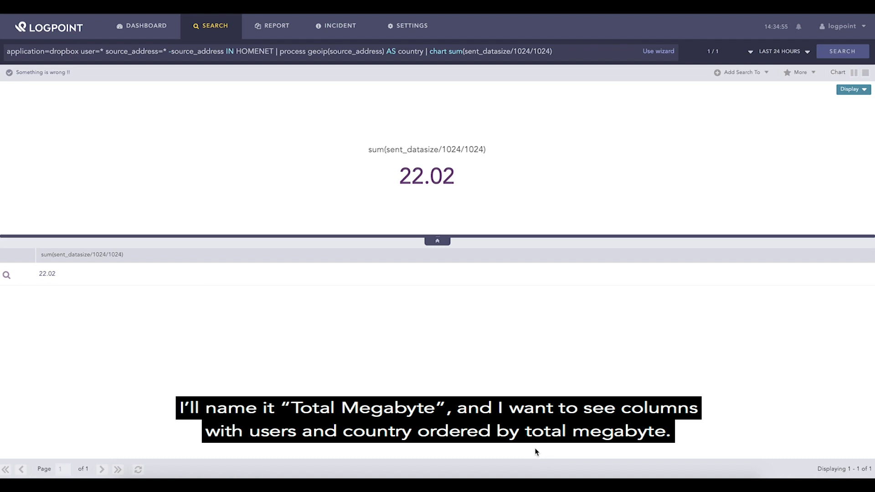
Extend the chart with 'as TotalMB by user,country order by TotalMB' and rerun for 15 rows
left_click(564, 58)
type("as To")
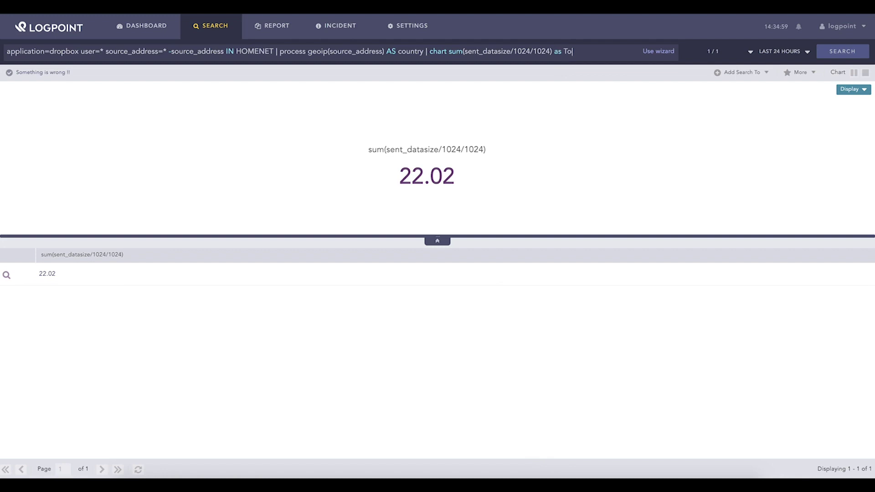
type("talM")
type("B b")
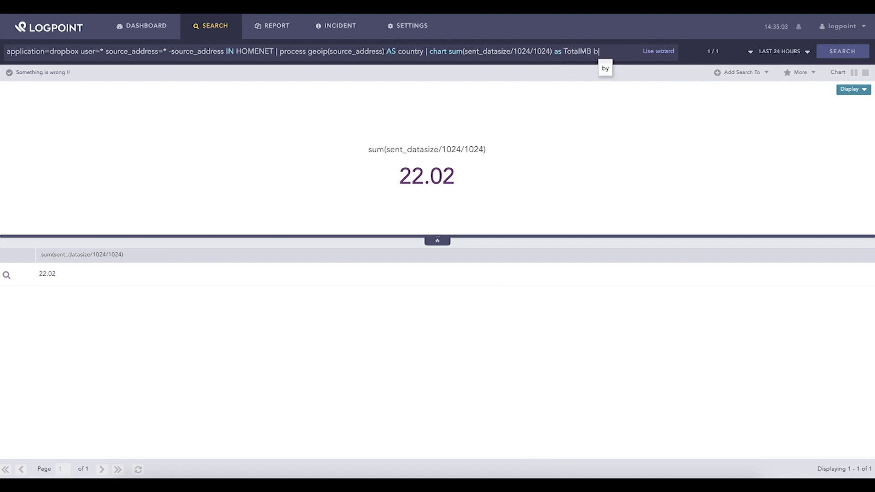
type("y user")
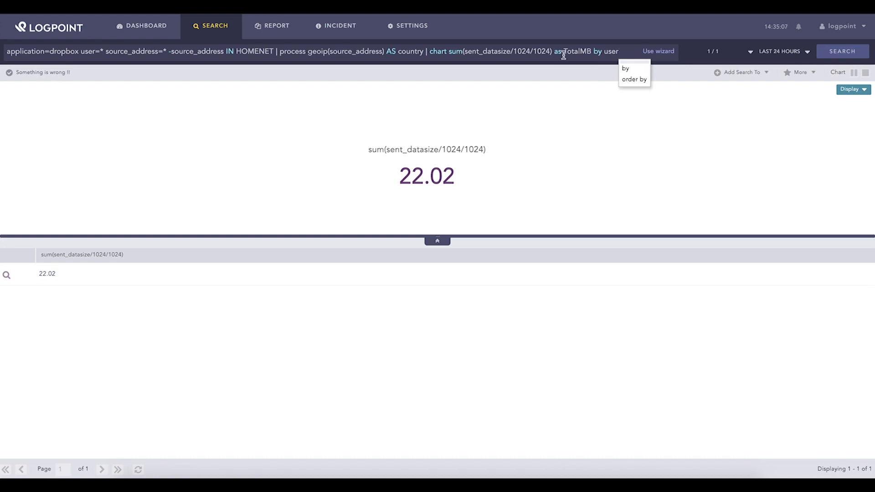
type(",country ")
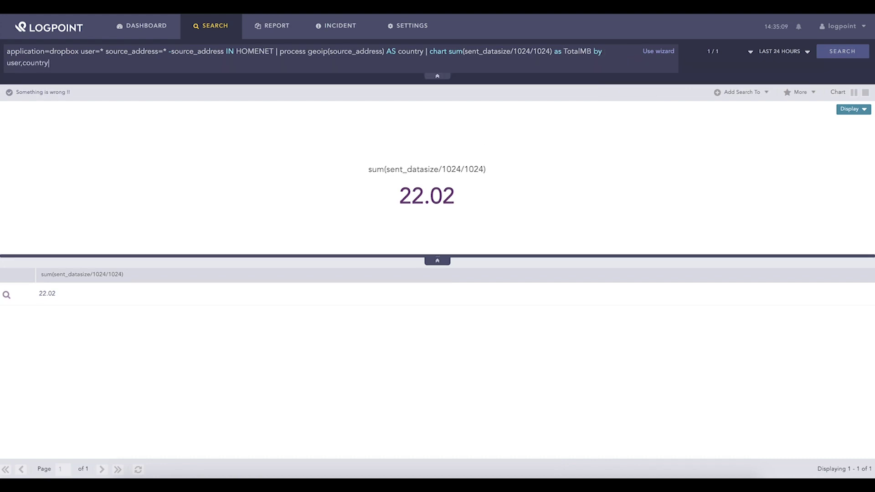
type("order ")
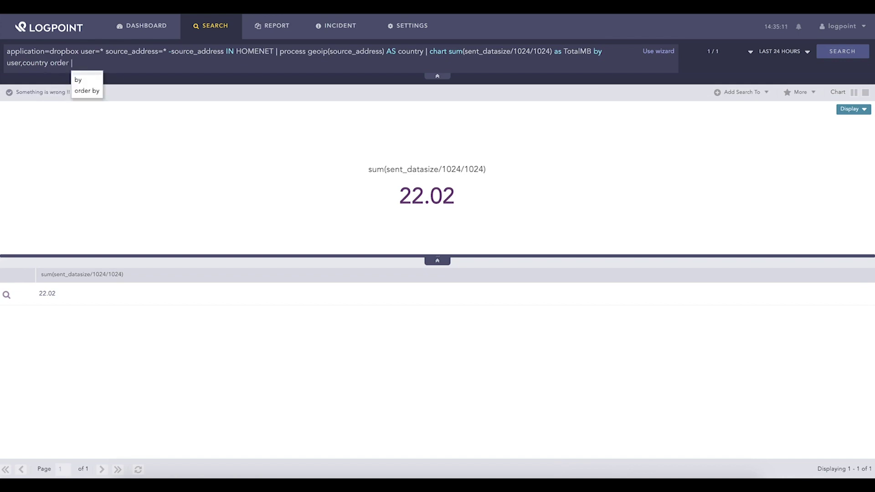
type("by Total")
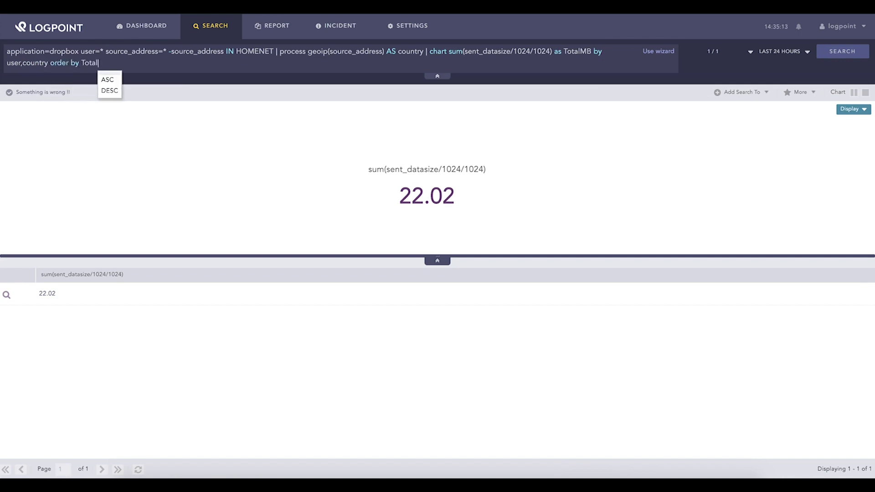
type("MB")
key("Return")
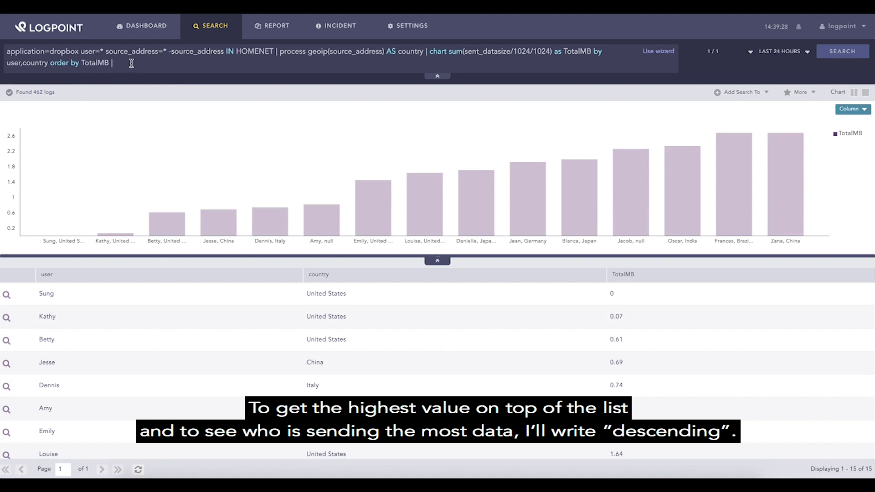
type("desc")
Add 'desc' after 'order by TotalMB' and rerun, putting Zana in China at 2.68 MB first
key("Return")
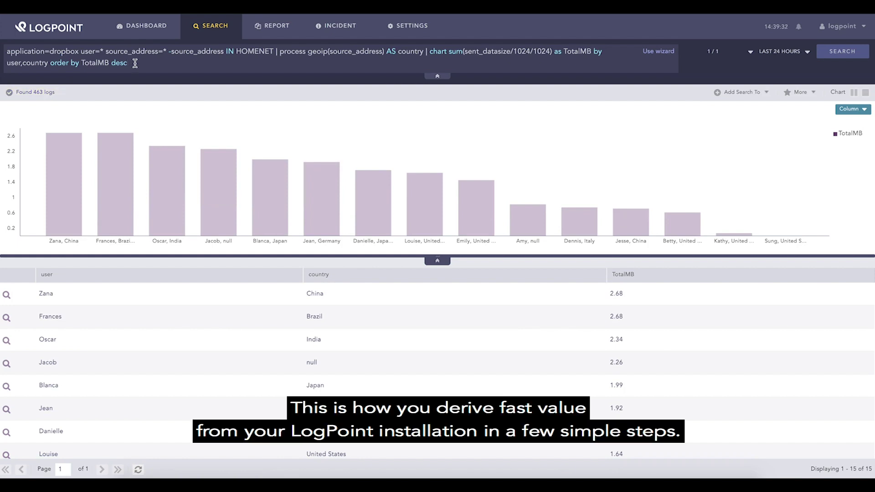